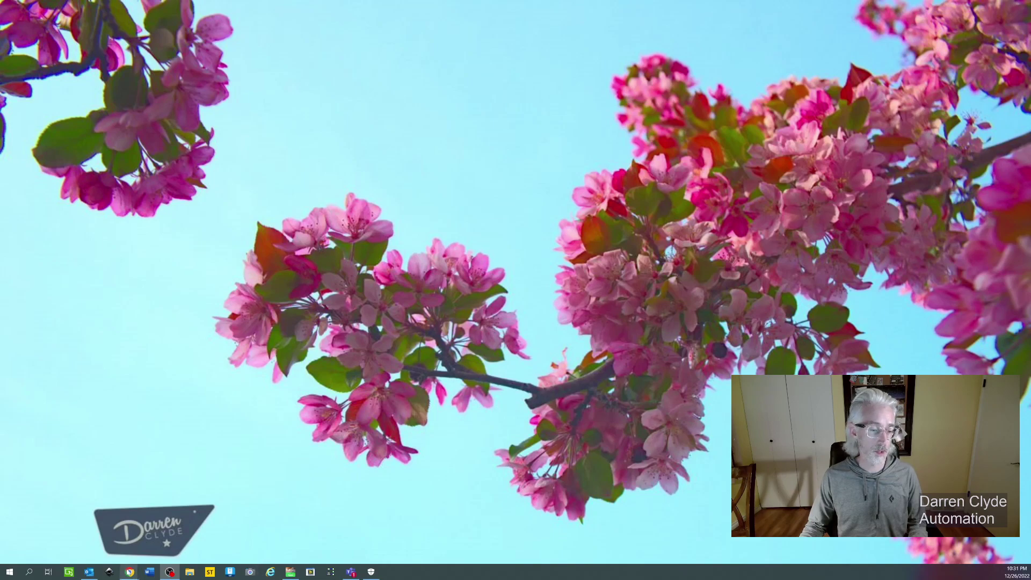
# In the Chrome new-tab window, load the Cradlepoint NetCloud sign-in page from the 'net' suggestion
pyautogui.click(130, 572)
pyautogui.click(206, 527)
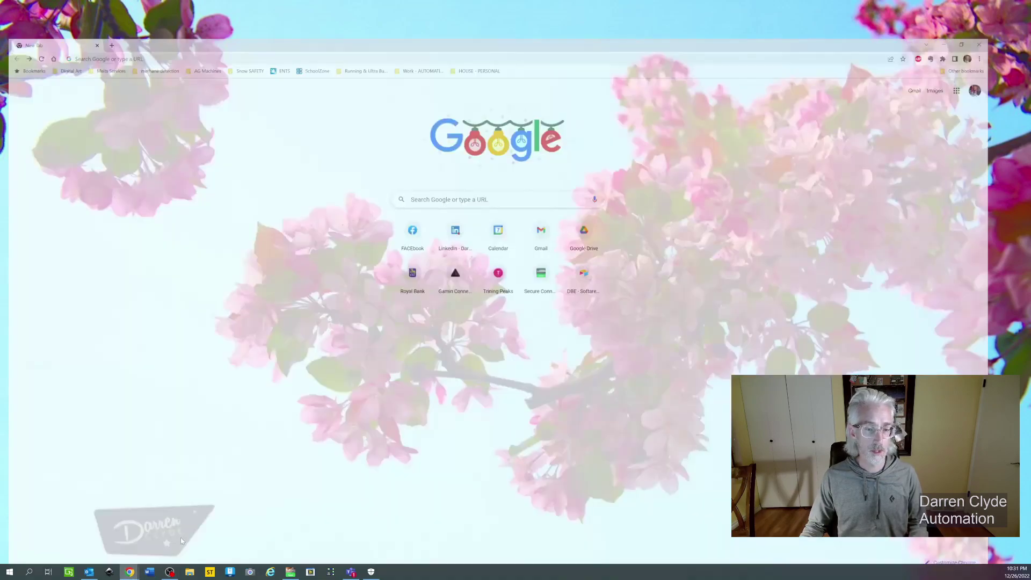
pyautogui.click(559, 23)
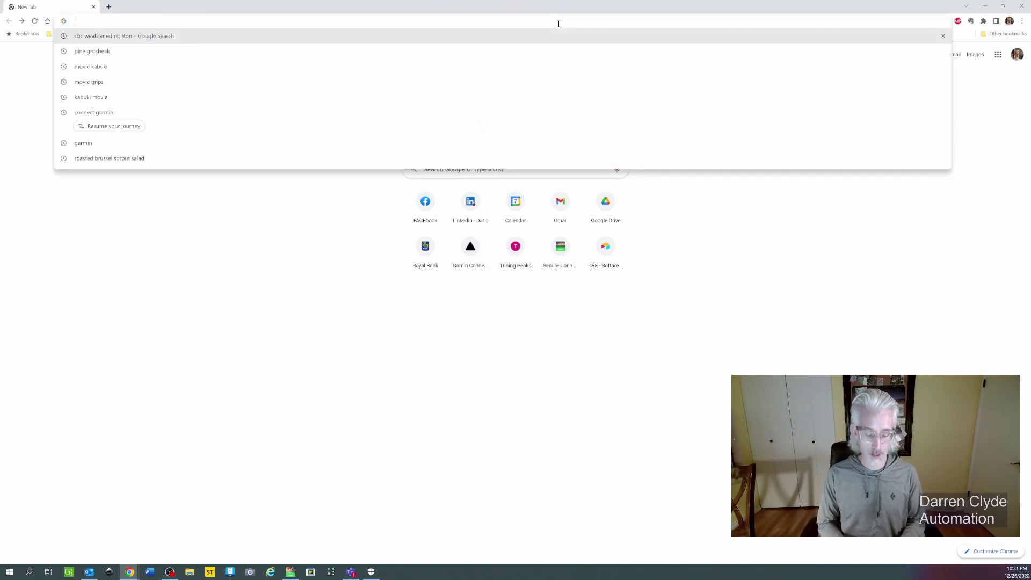
pyautogui.write('netcloud')
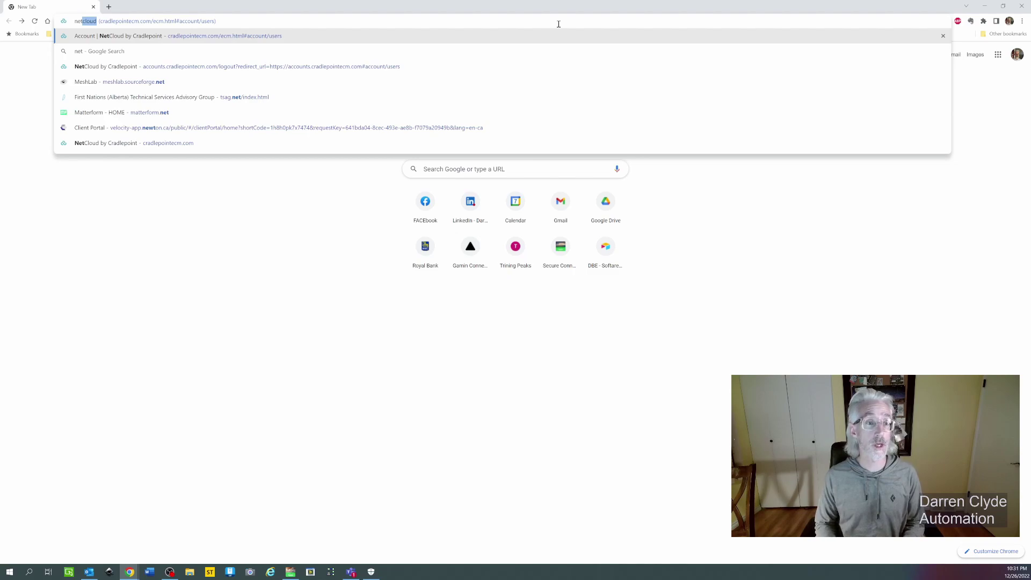
pyautogui.press('Return')
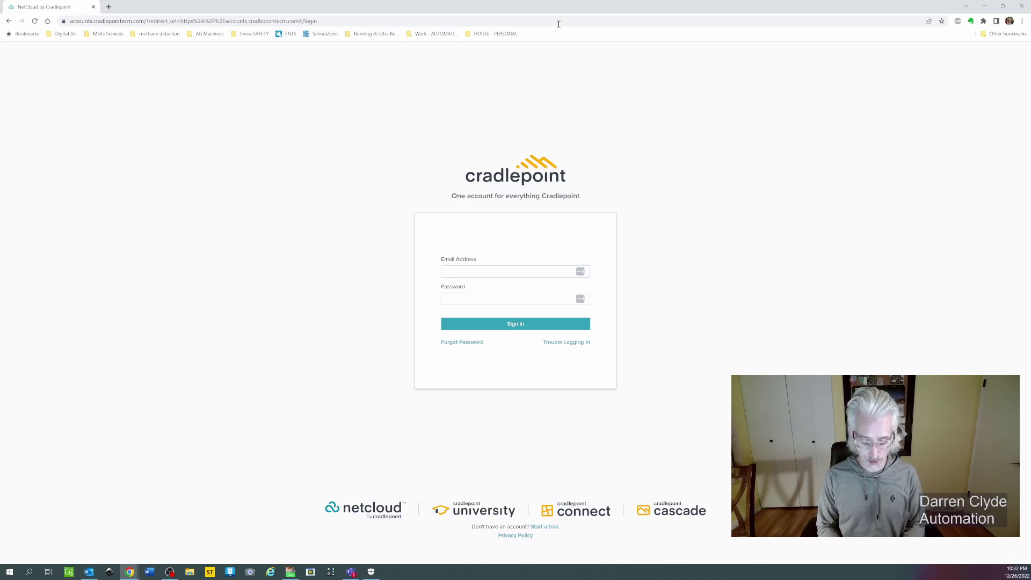
# Sign in using the autofilled saved account e-mail and the account password
pyautogui.write('dar')
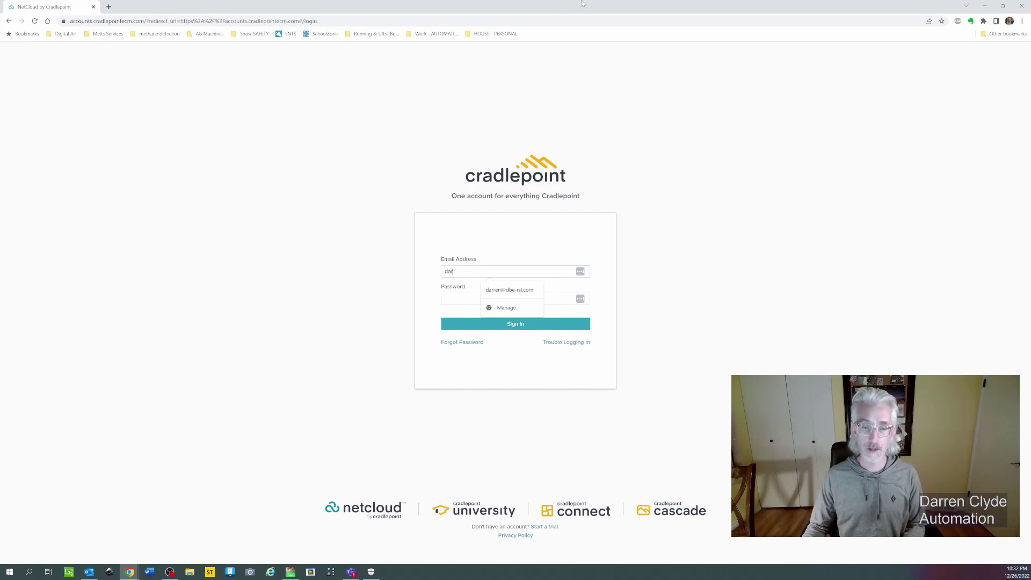
pyautogui.click(534, 290)
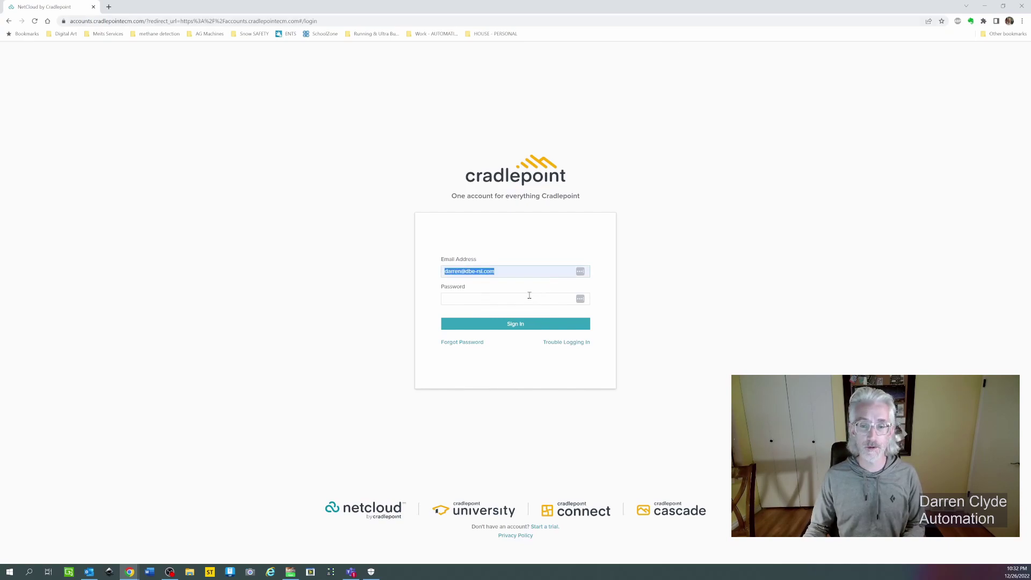
pyautogui.click(528, 297)
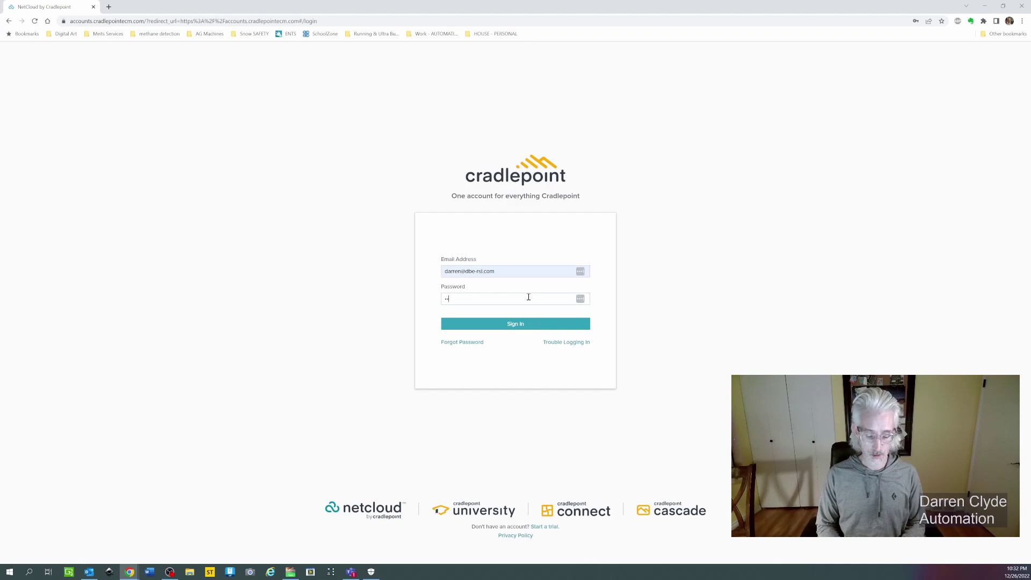
pyautogui.write('••••')
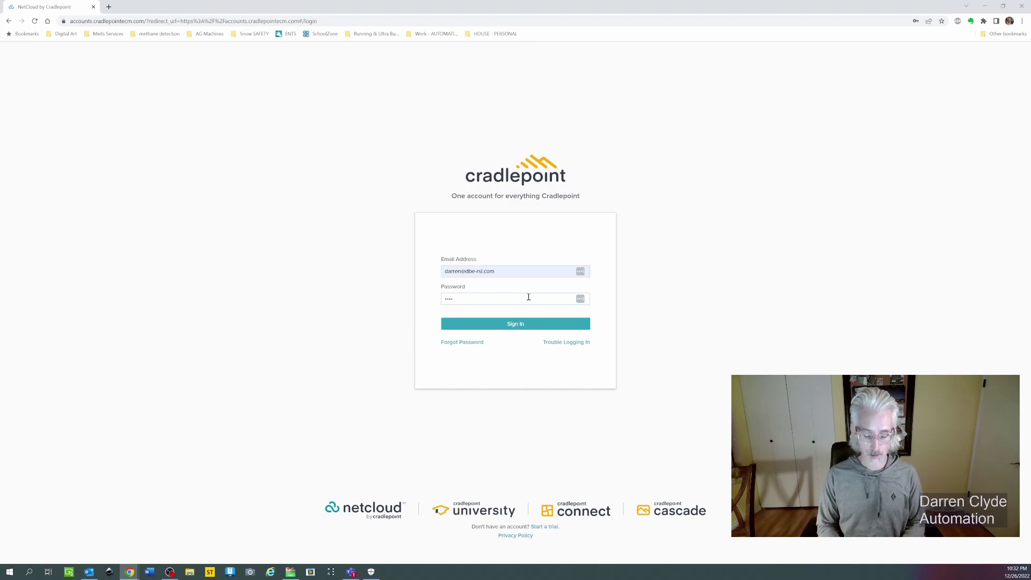
pyautogui.write('••••')
pyautogui.press('Return')
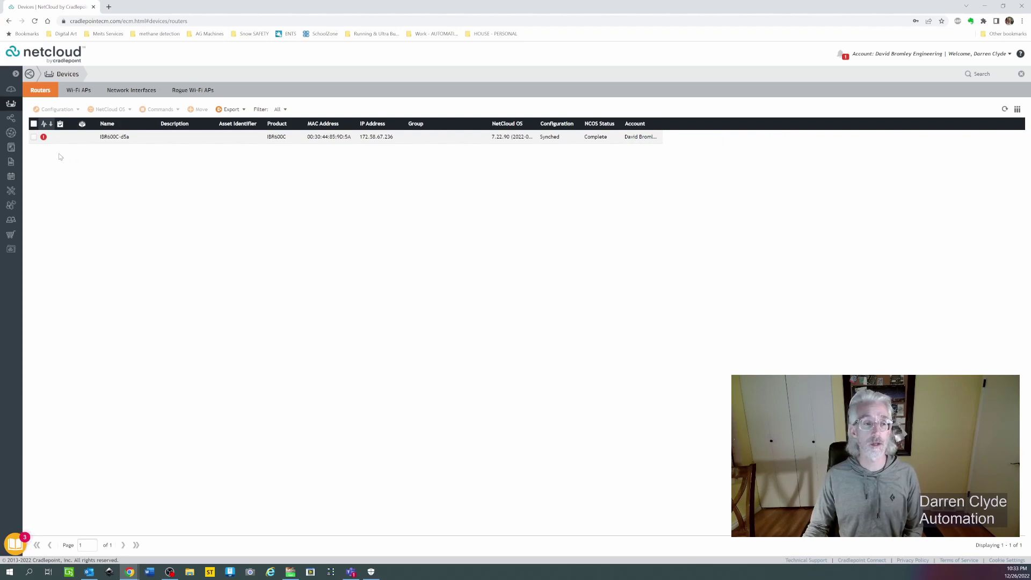
# Select the IBR600C router and switch to the Router Groups page
pyautogui.click(33, 137)
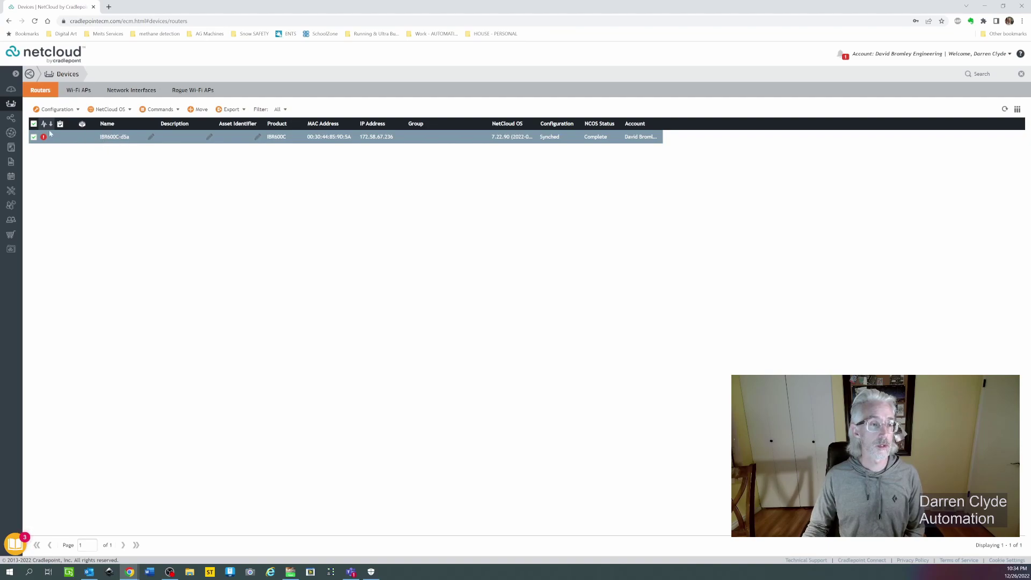
pyautogui.click(11, 119)
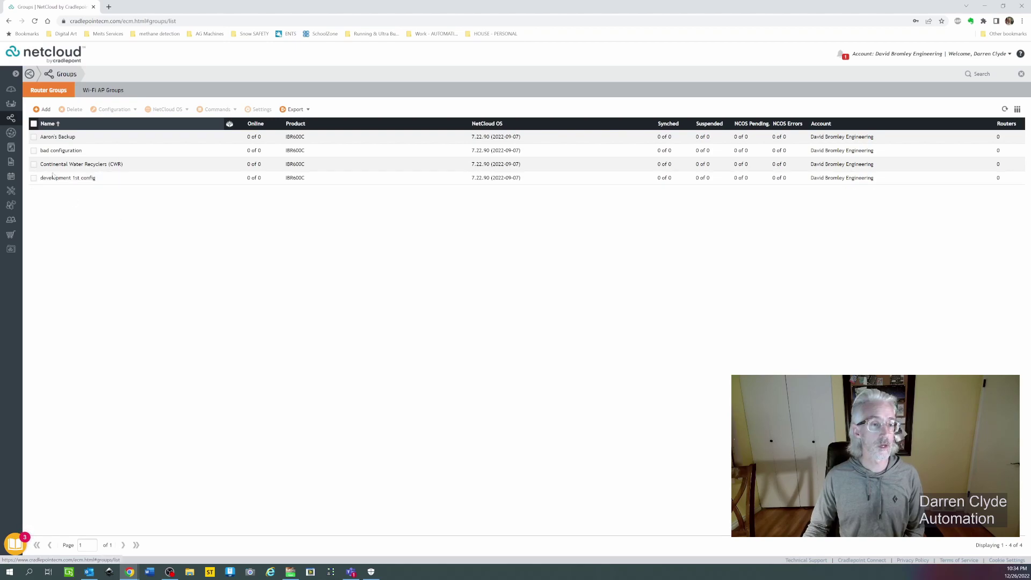
# Fill in a new group named 'backup Dec 26 2022' with product IBR600C and NetCloud OS 7.22.90
pyautogui.click(43, 109)
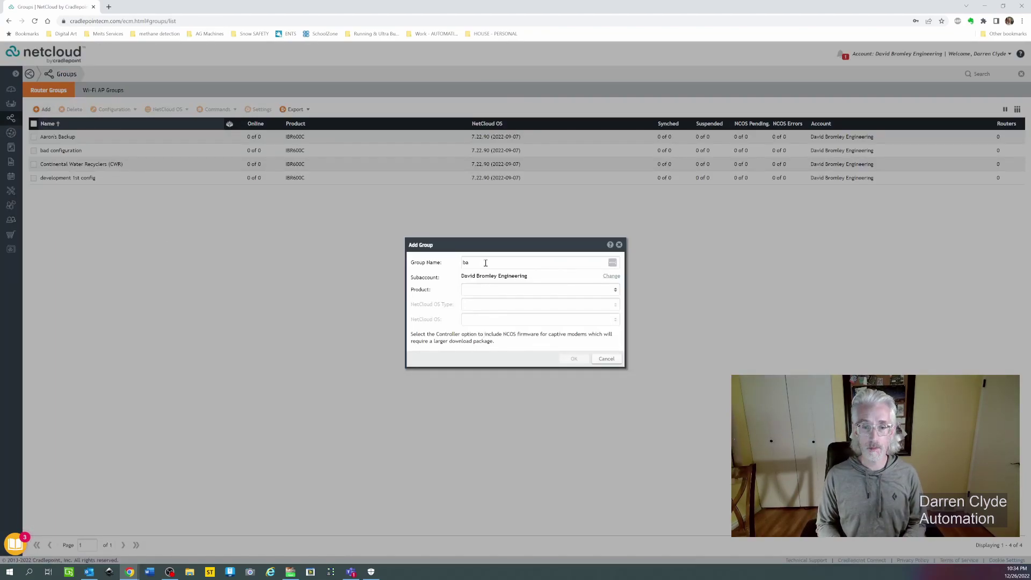
pyautogui.write('backup Dec 26 2022')
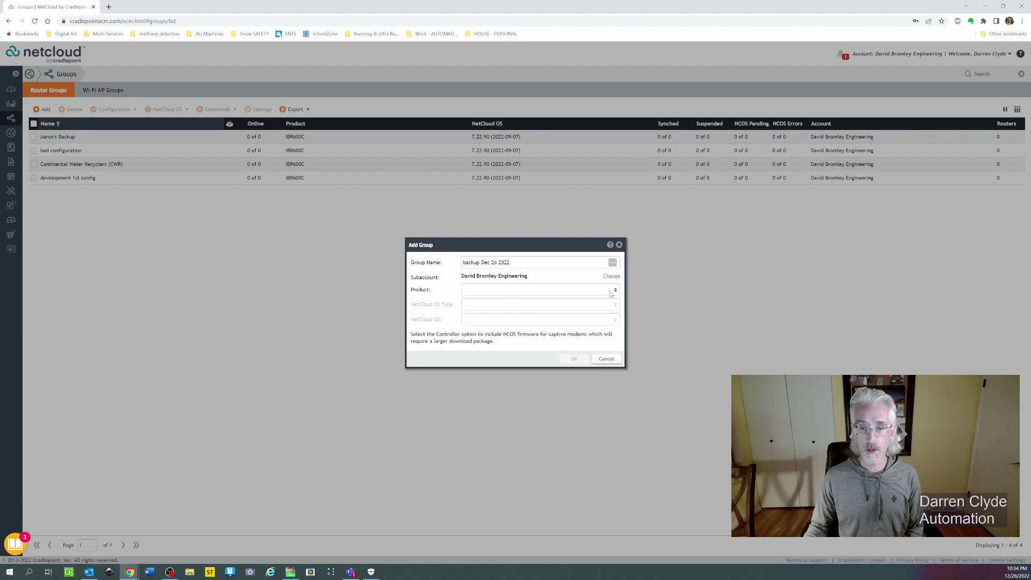
pyautogui.click(614, 293)
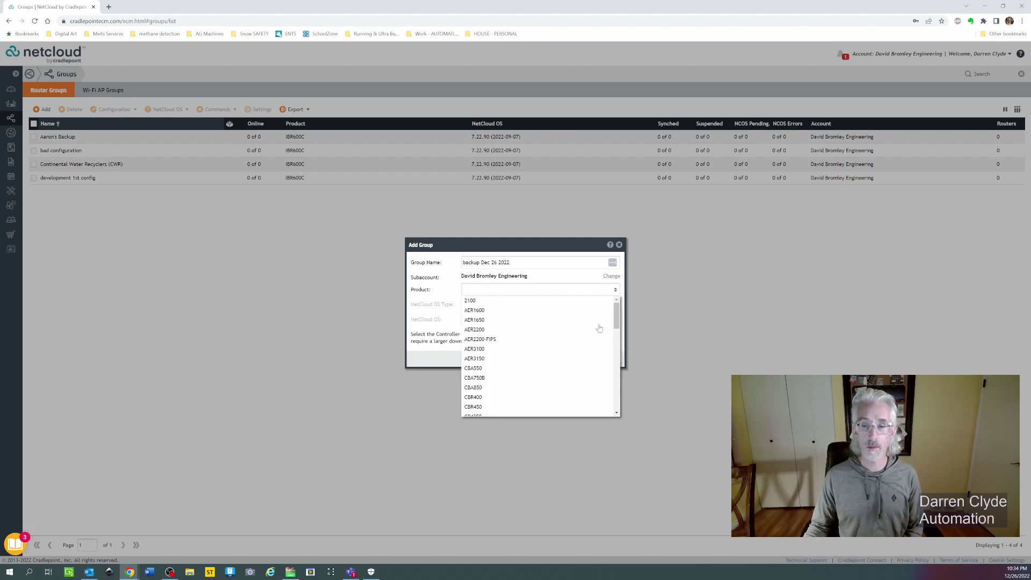
pyautogui.moveTo(618, 315); pyautogui.dragTo(618, 360)
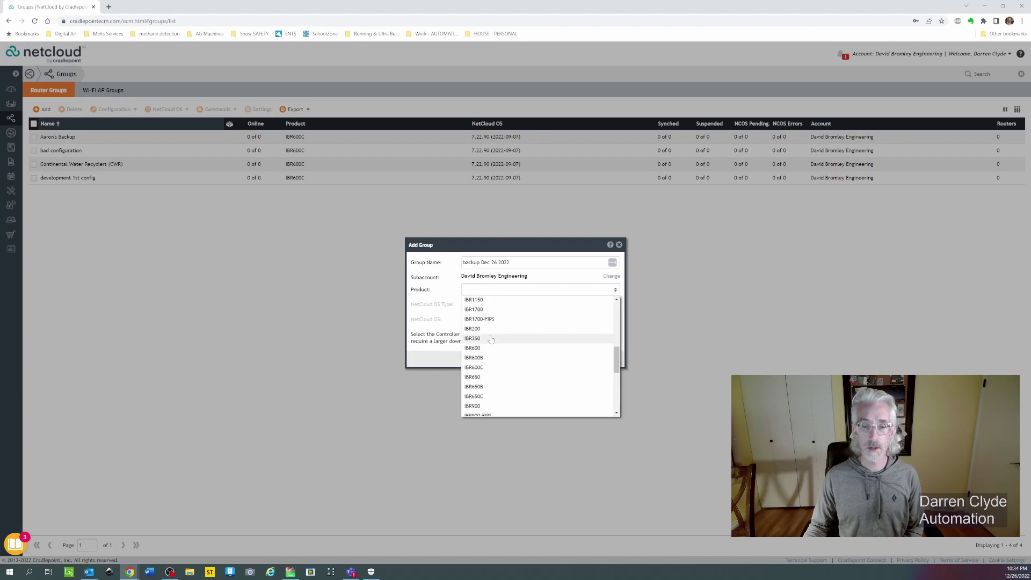
pyautogui.click(479, 368)
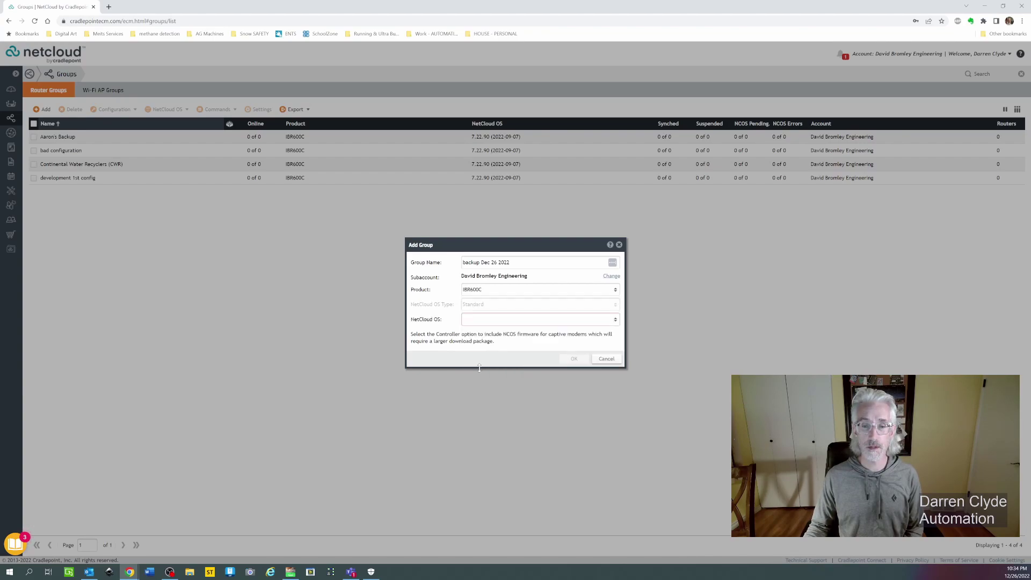
pyautogui.click(616, 321)
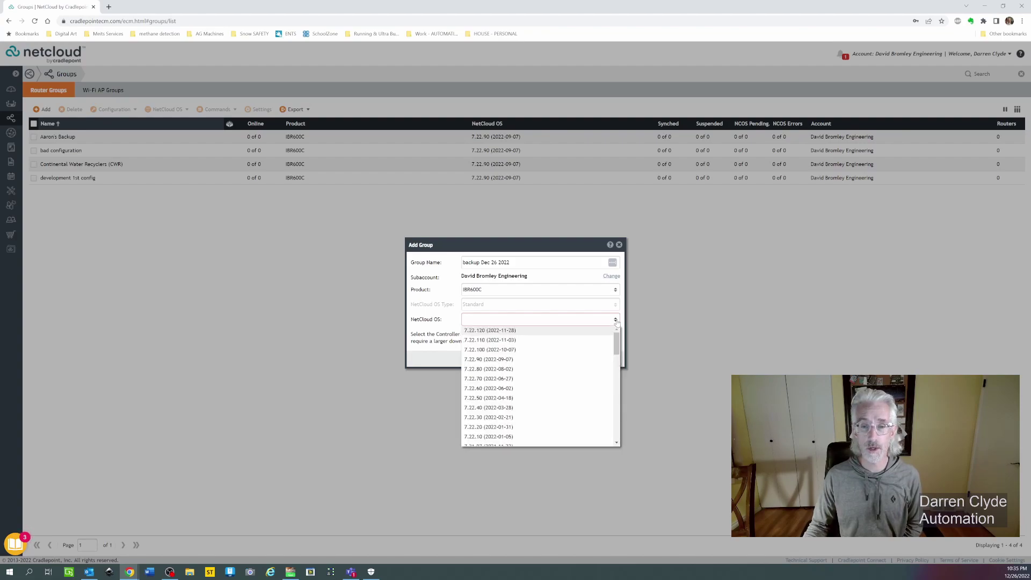
pyautogui.click(490, 362)
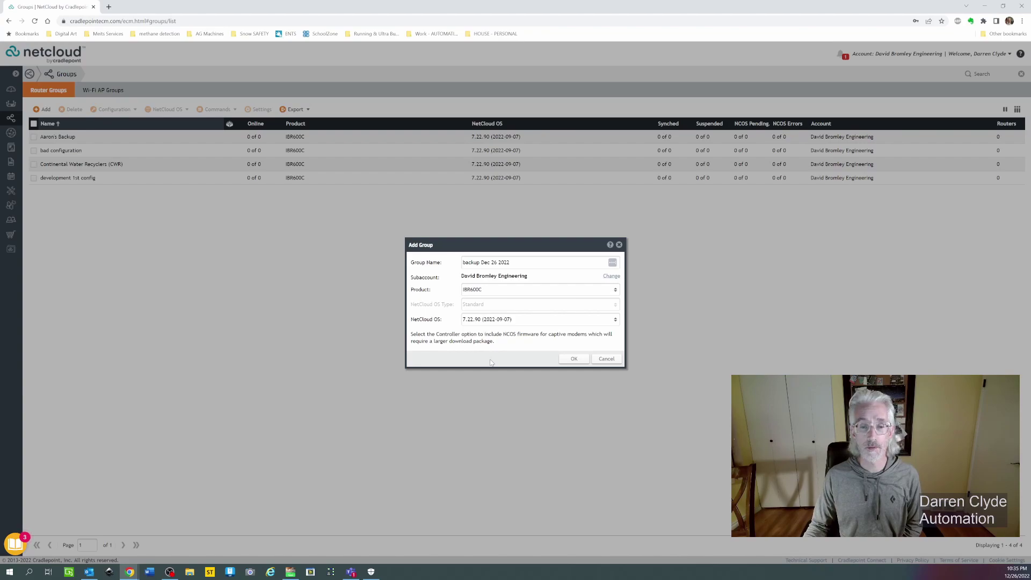
# Save the 'backup Dec 26 2022' group and return to the Devices routers list
pyautogui.click(573, 359)
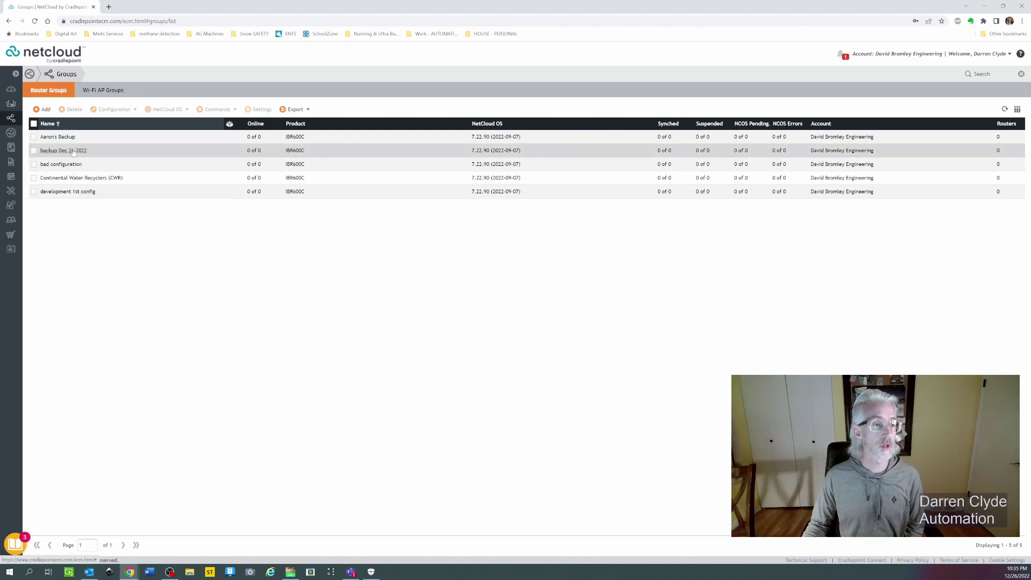
pyautogui.click(11, 105)
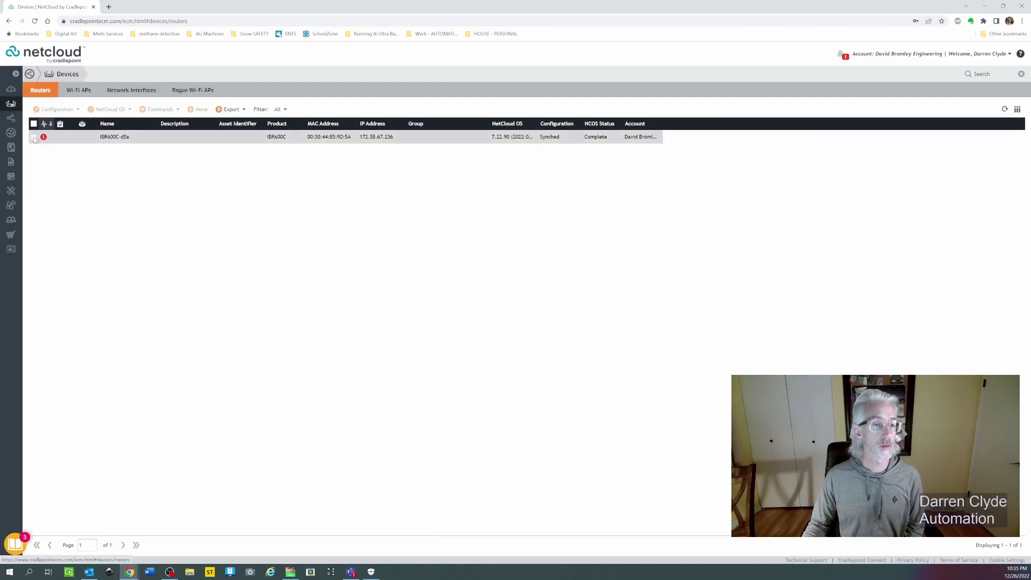
# Select the IBR600C-d5a router and show its Configuration actions menu
pyautogui.click(33, 138)
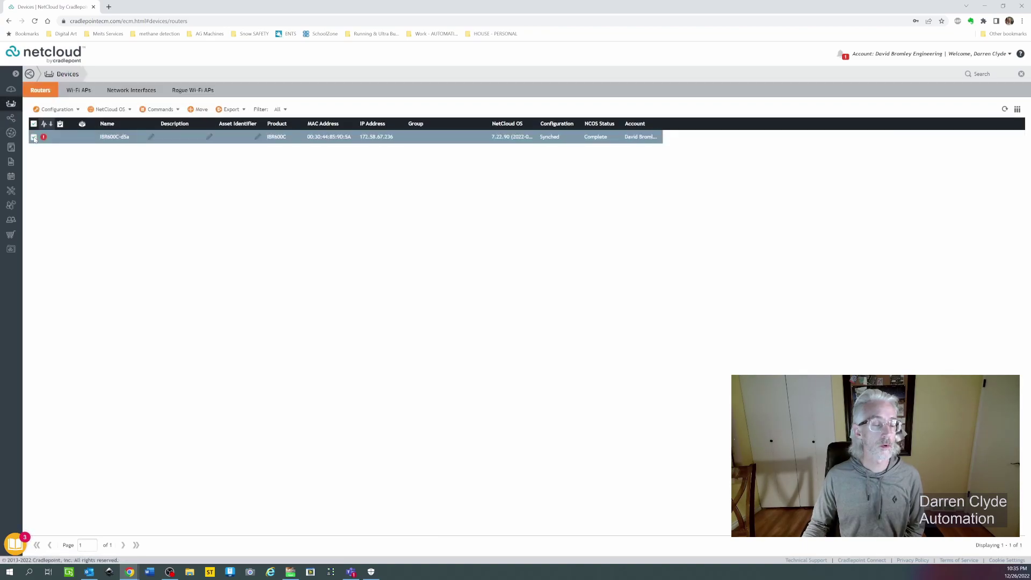
pyautogui.click(78, 110)
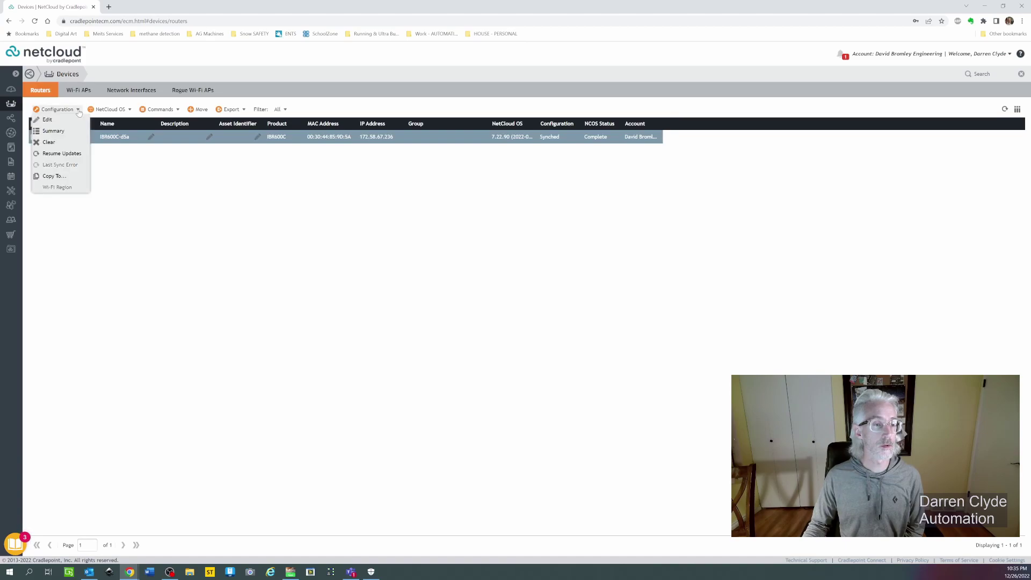
# Copy IBR600C-d5a's configuration to 'backup Dec 26 2022', replacing that group's existing configuration
pyautogui.click(58, 176)
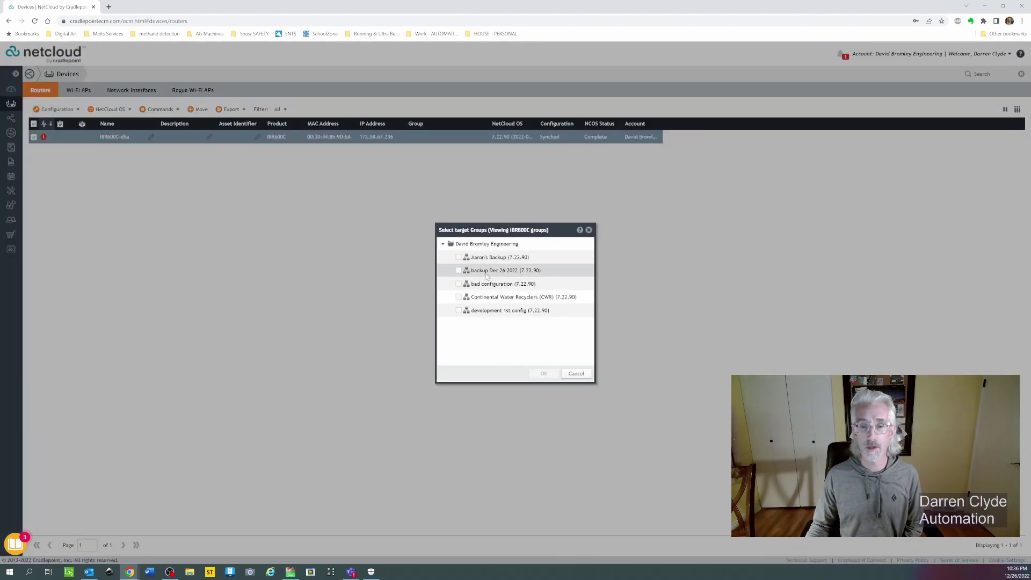
pyautogui.click(458, 271)
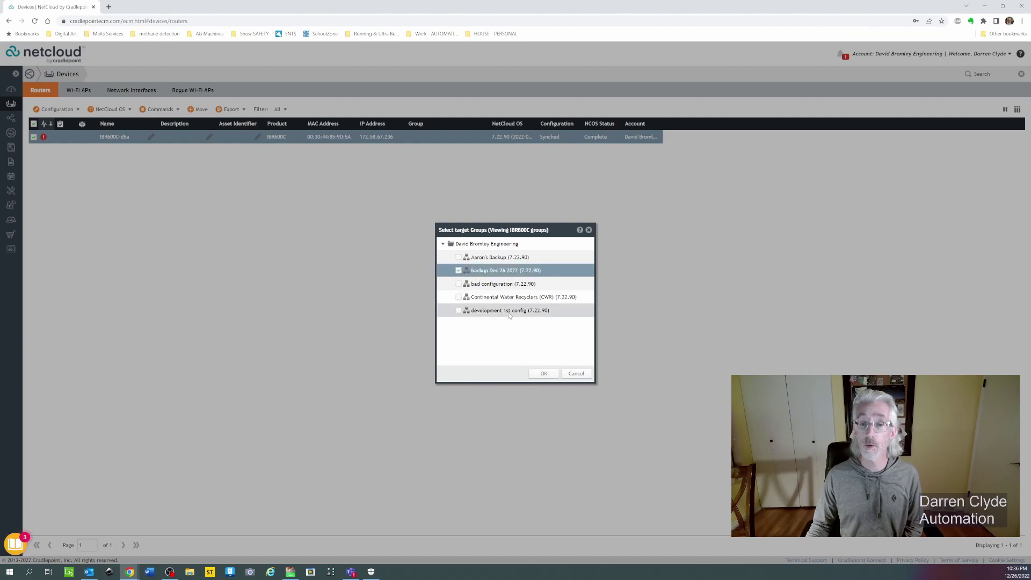
pyautogui.click(544, 374)
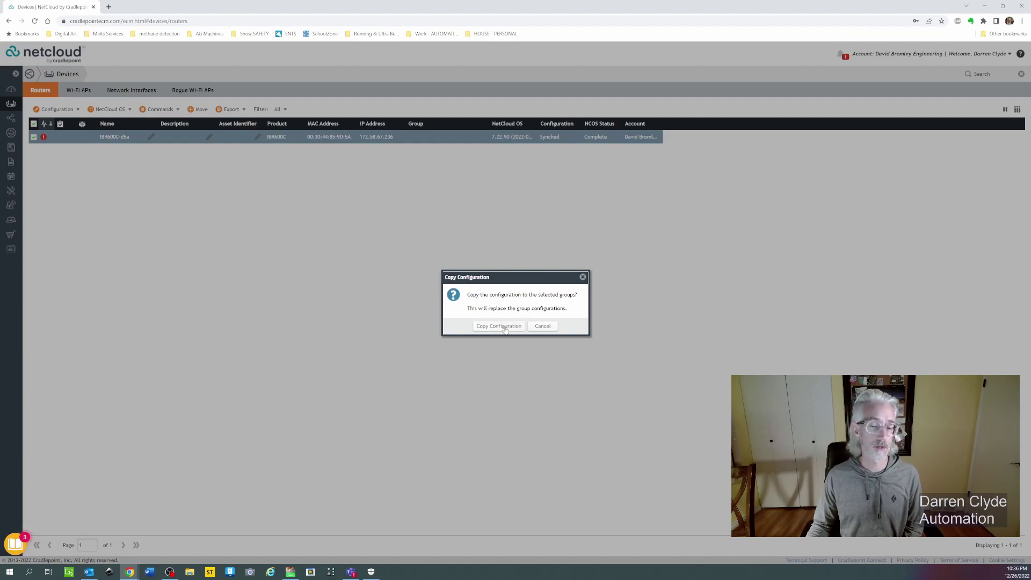
pyautogui.click(501, 329)
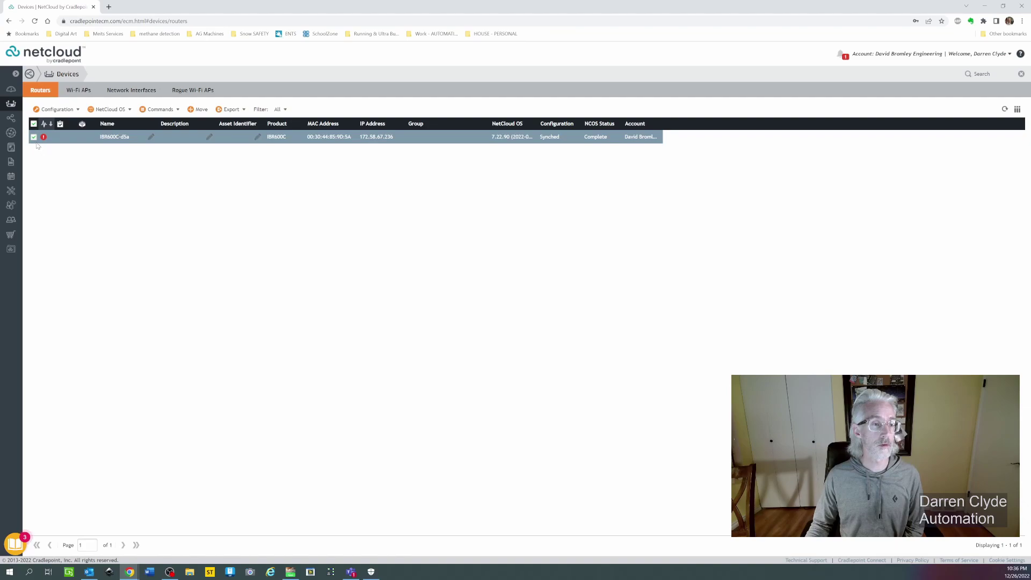
pyautogui.click(15, 122)
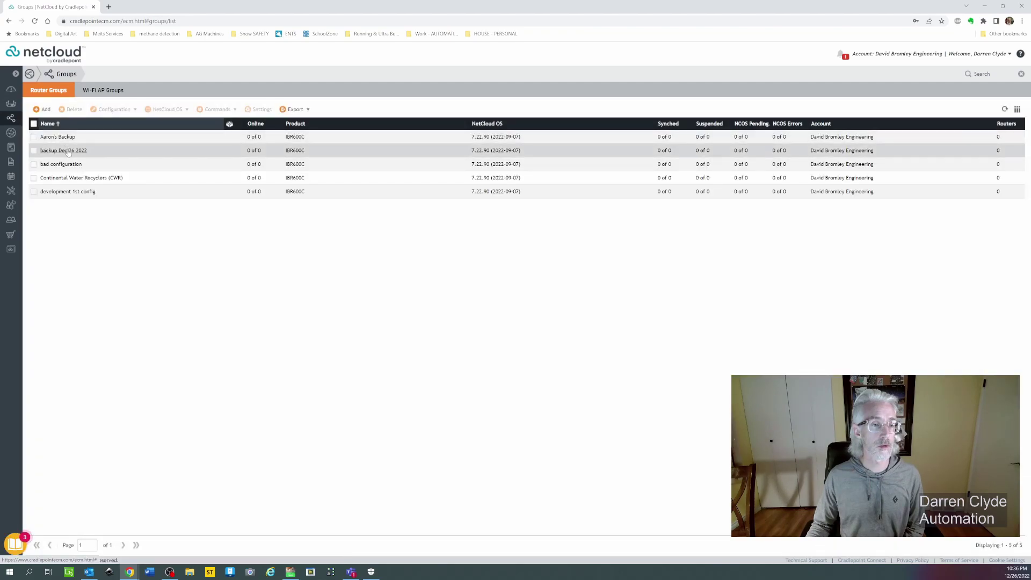
pyautogui.click(34, 150)
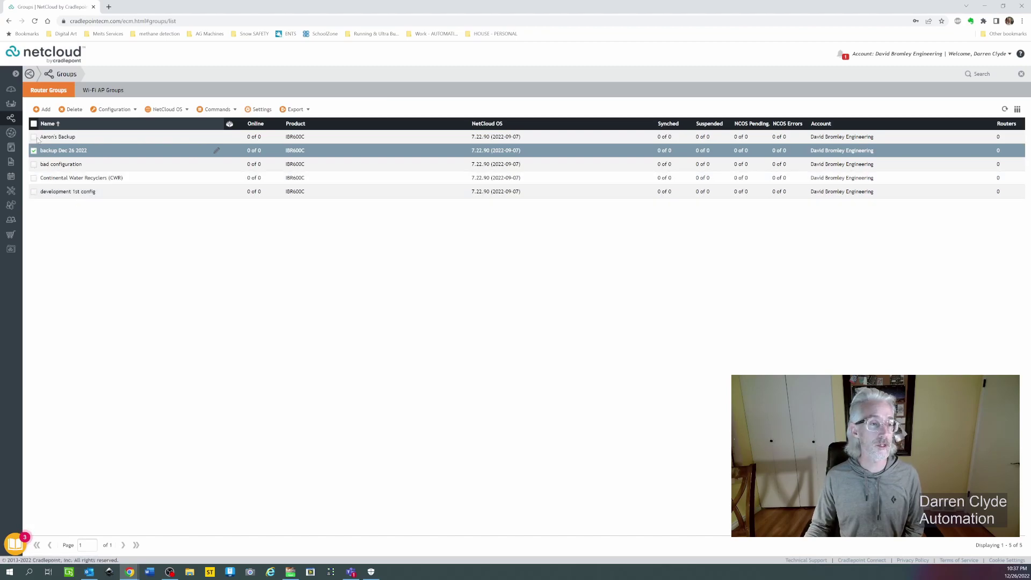
pyautogui.click(12, 107)
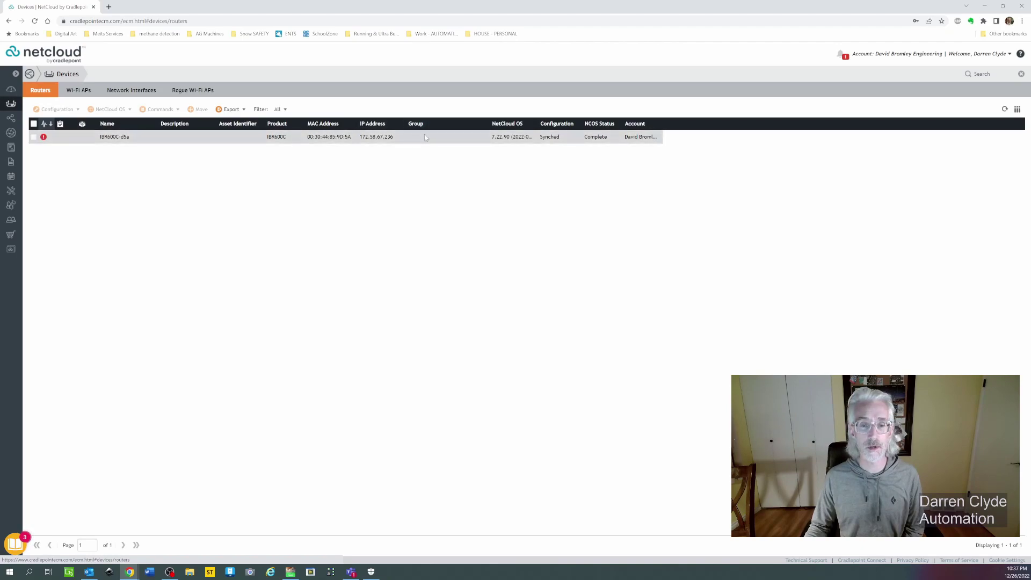
# Reassign the ungrouped IBR600C-d5a router to the 'development 1st config' group
pyautogui.click(34, 138)
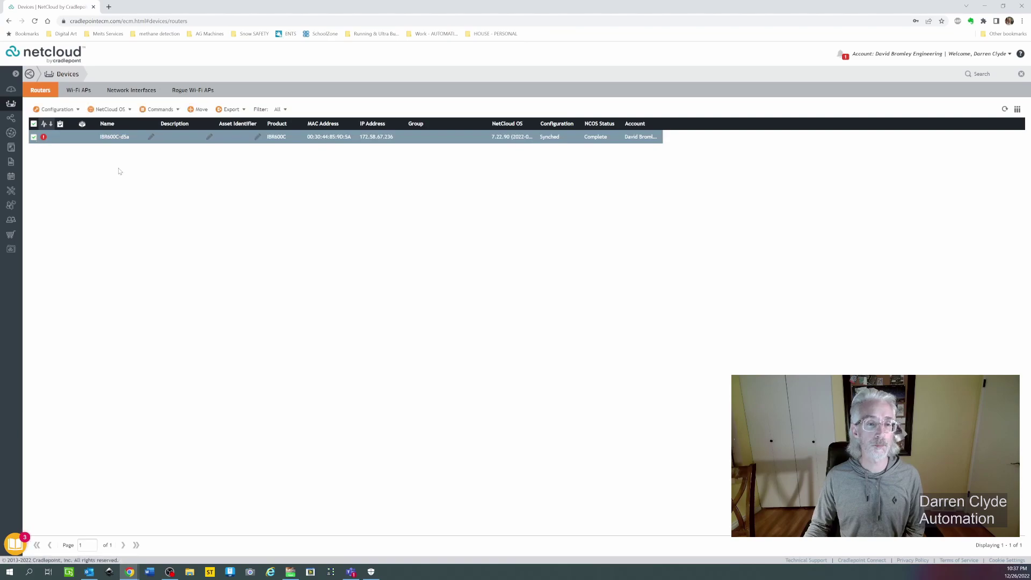
pyautogui.click(201, 110)
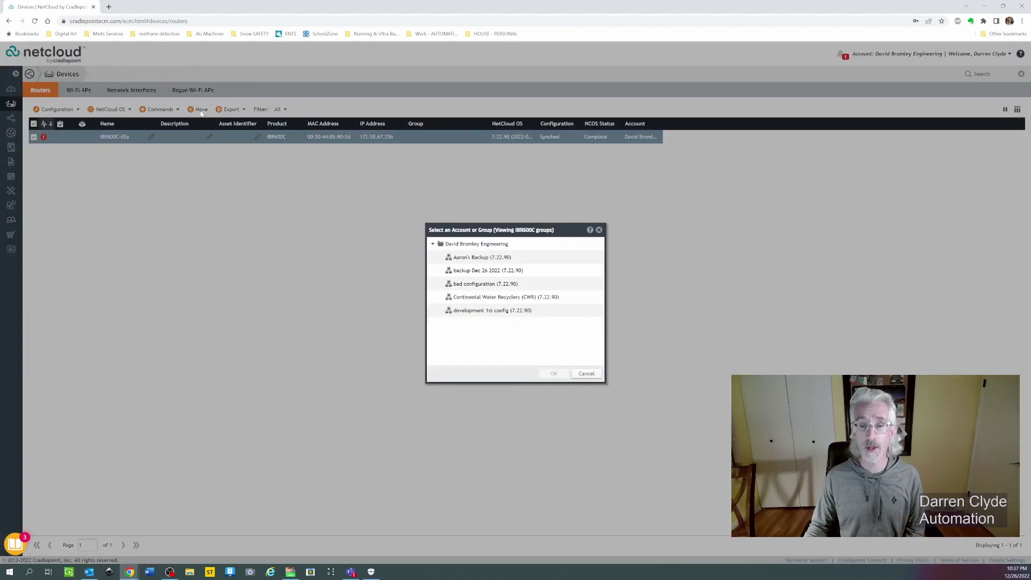
pyautogui.click(469, 316)
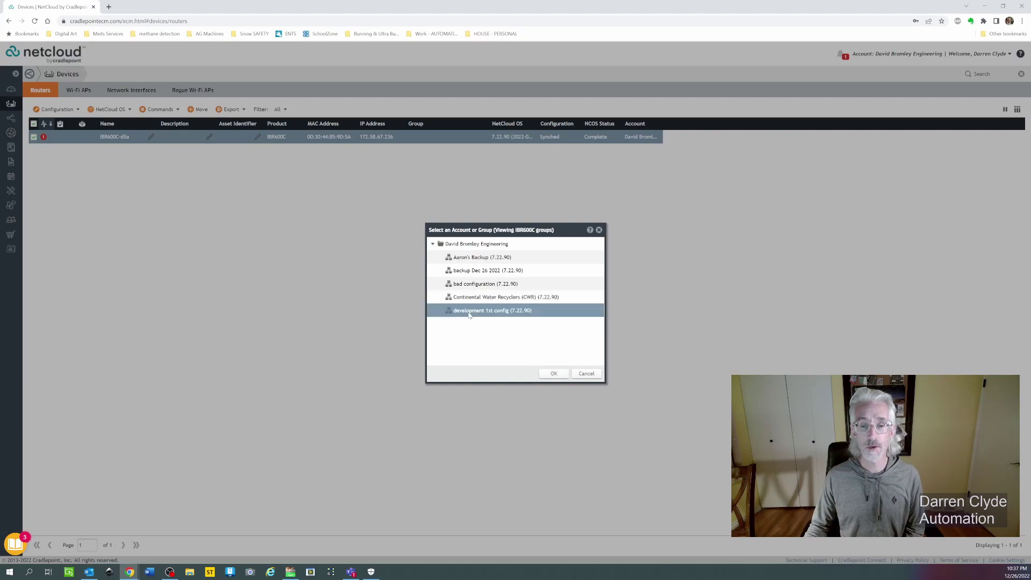
pyautogui.click(554, 375)
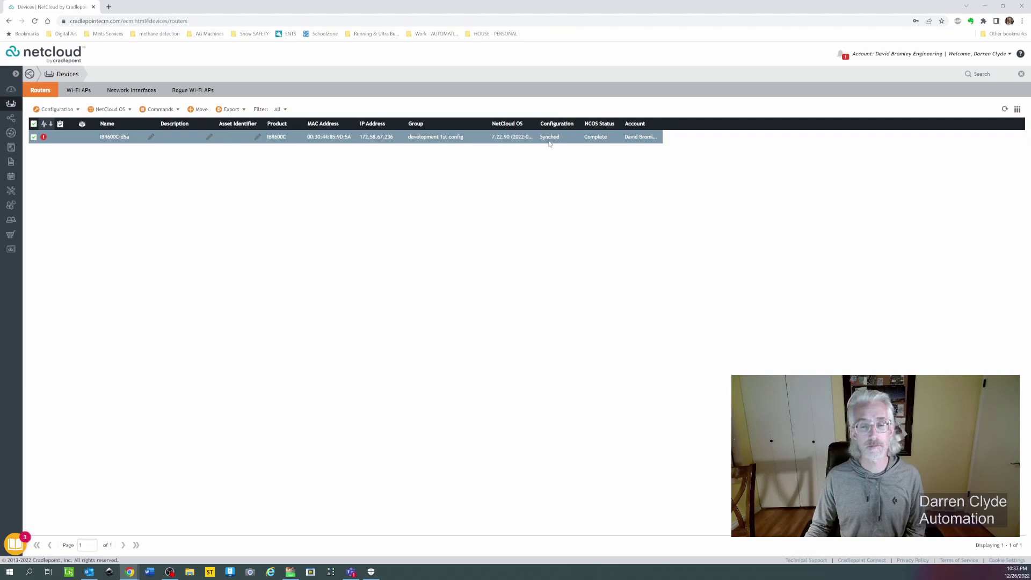
# View the 'development 1st config' group's Routers tab, listing IBR600C-d5a as Offline
pyautogui.click(20, 132)
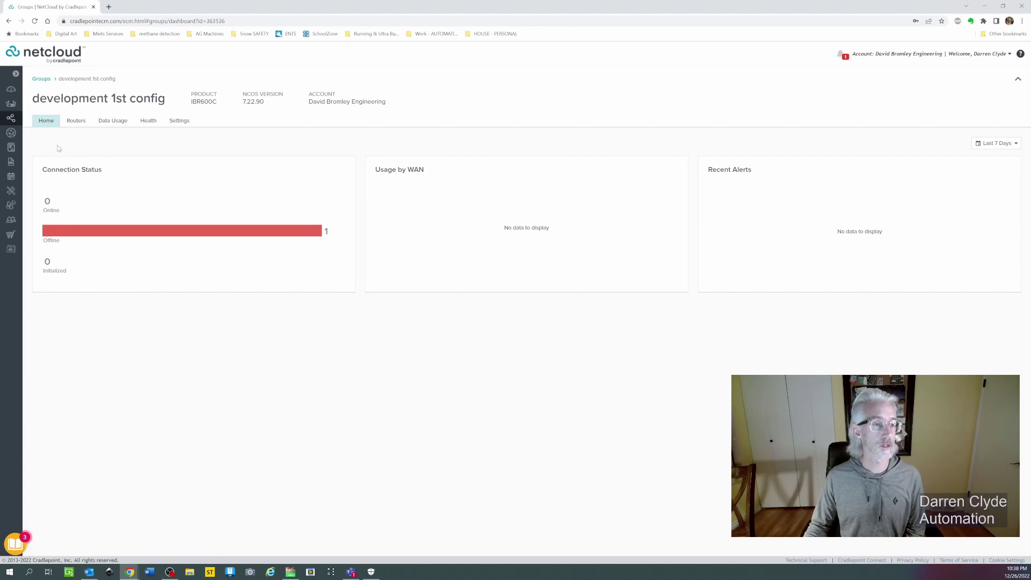
pyautogui.click(76, 121)
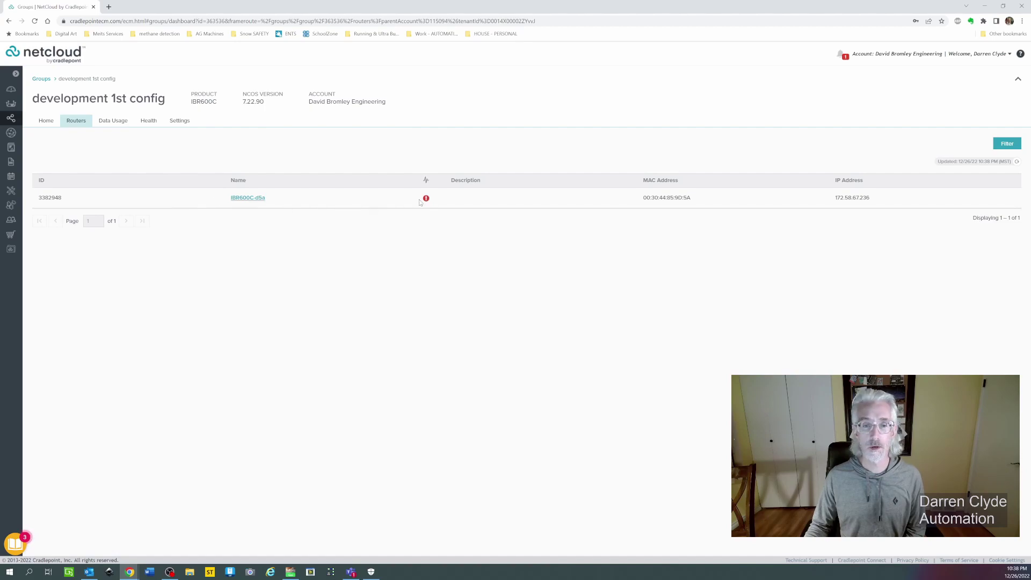
pyautogui.moveTo(427, 201)
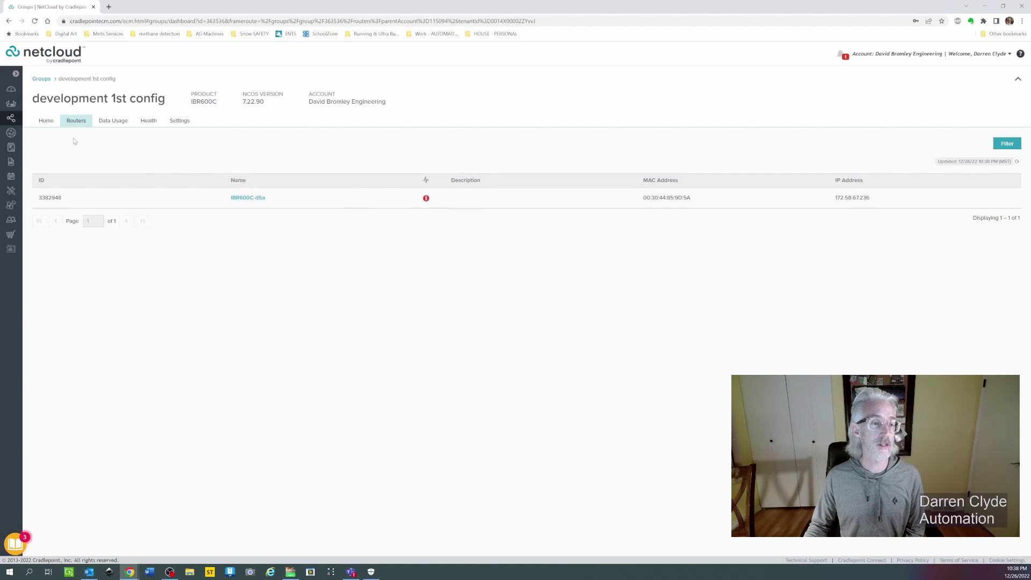
# Return to the Devices router list to see IBR600C-d5a's configuration now Pending
pyautogui.click(13, 107)
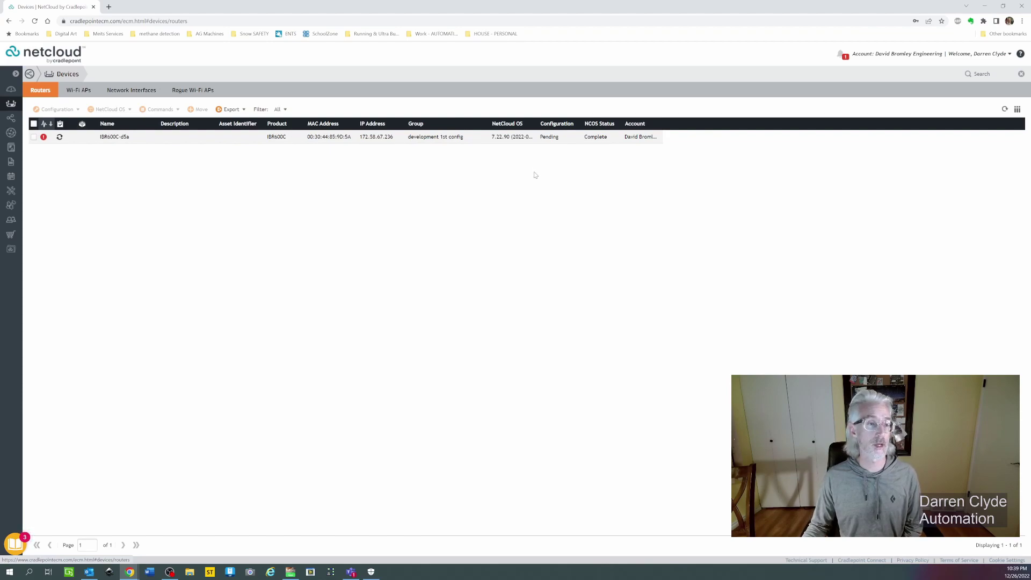
# Show the Router Groups list to check 'development 1st config' now holds 1 router
pyautogui.click(15, 123)
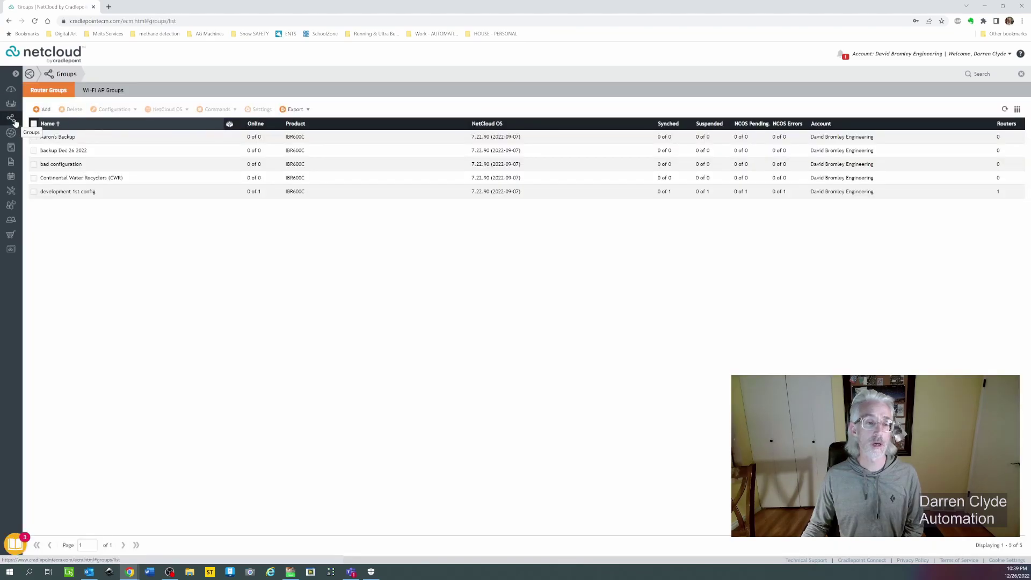